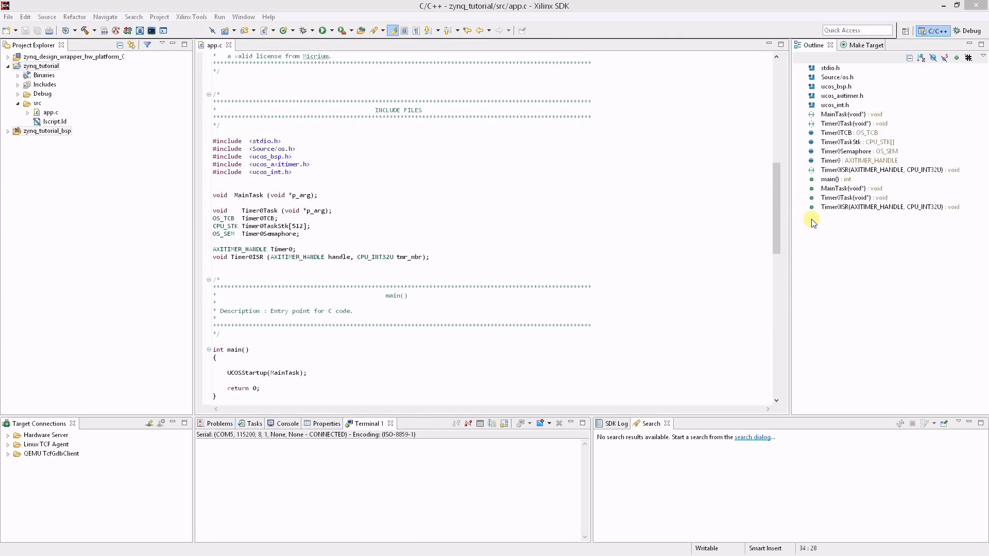
# Review the Timer0 declarations: ucos_axitimer.h include, task prototype, TCB, stack, semaphore, timer handle and ISR prototype
pyautogui.click(354, 164)
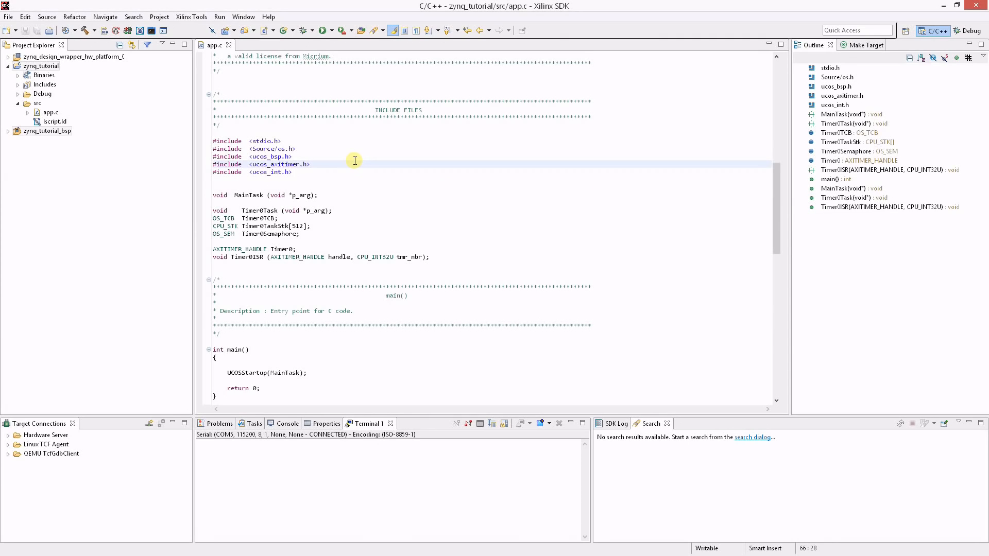
pyautogui.click(344, 210)
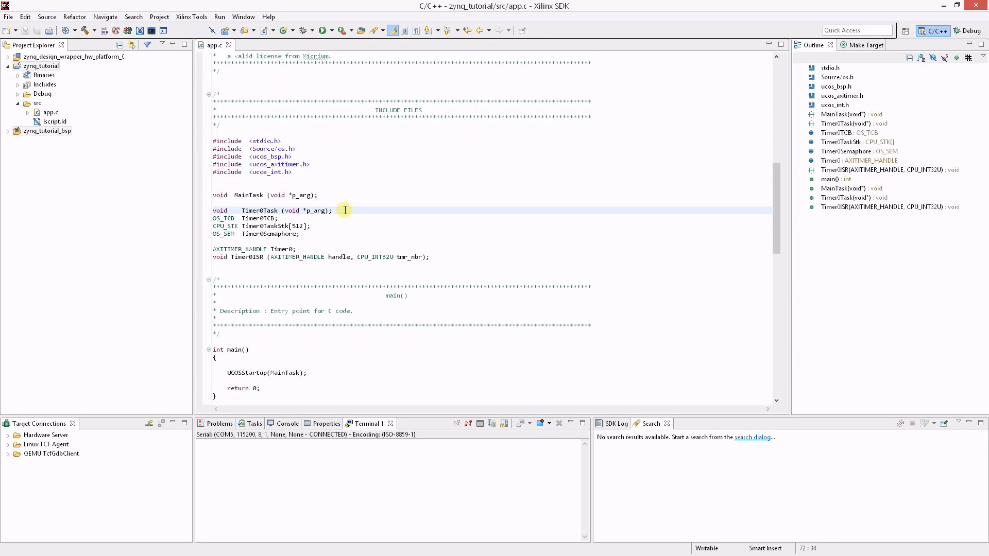
pyautogui.click(331, 218)
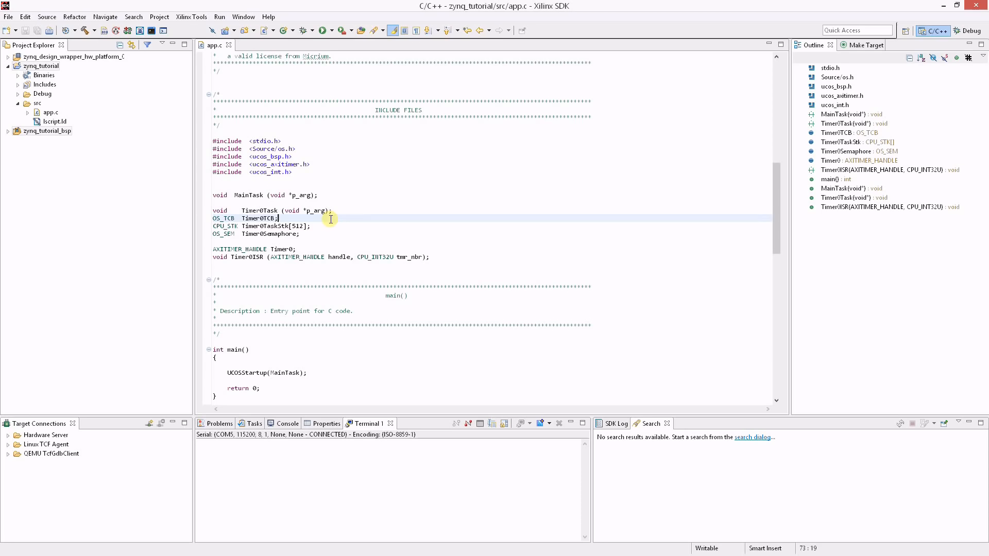
pyautogui.click(325, 226)
pyautogui.click(320, 234)
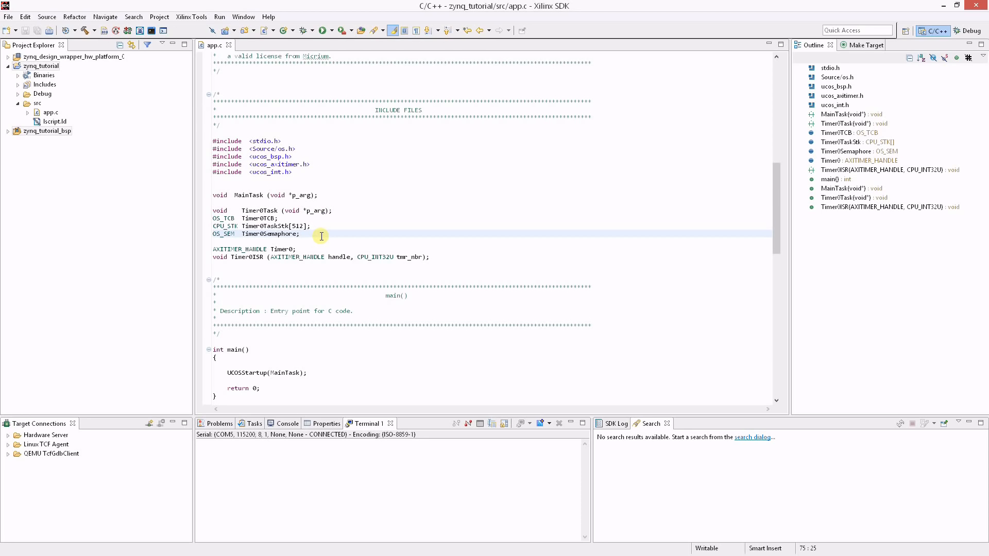
pyautogui.click(317, 249)
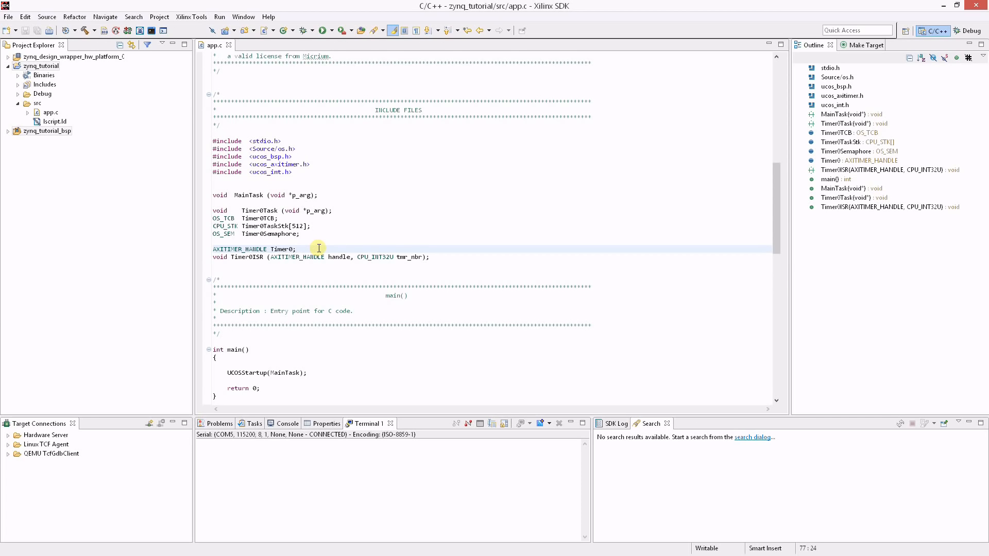
pyautogui.click(435, 256)
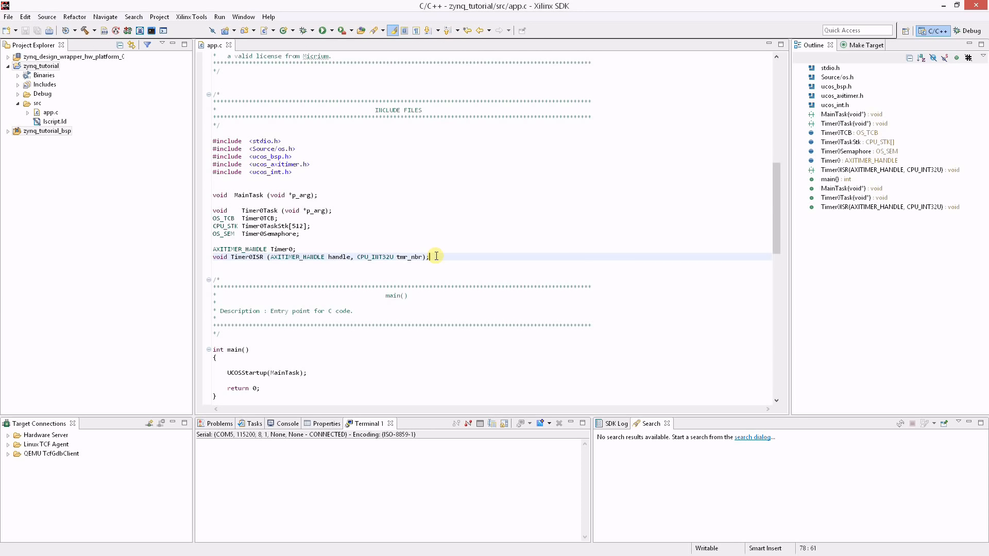
pyautogui.scroll(-5, 435, 257)
pyautogui.scroll(-5, 435, 256)
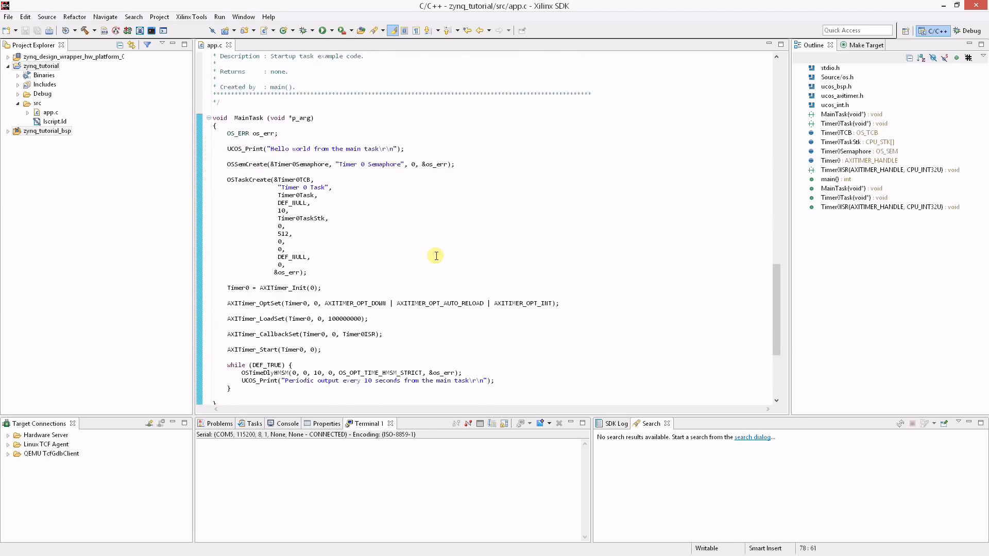
pyautogui.scroll(-1, 435, 256)
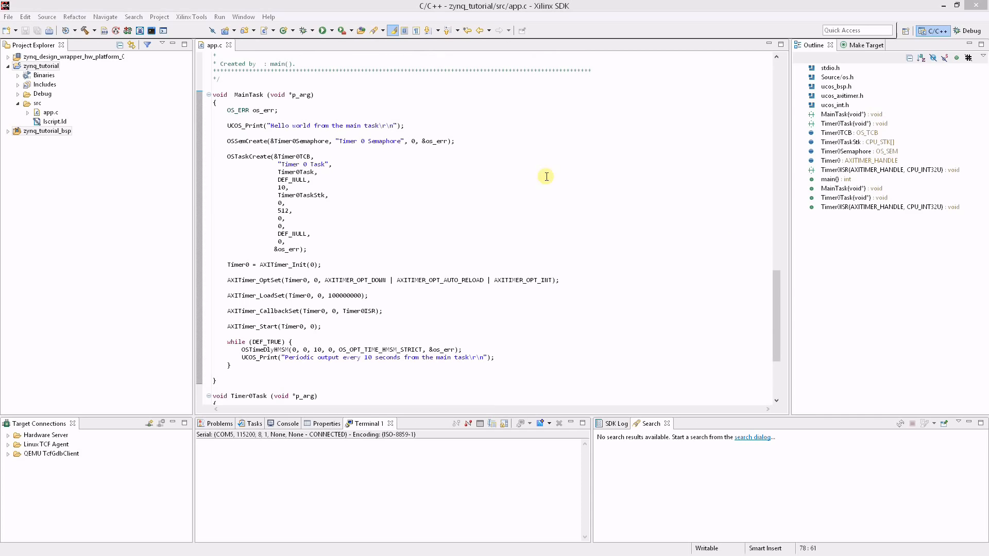
# Review the semaphore creation, Timer 0 task creation, AXI timer initialisation and callback registration
pyautogui.click(494, 142)
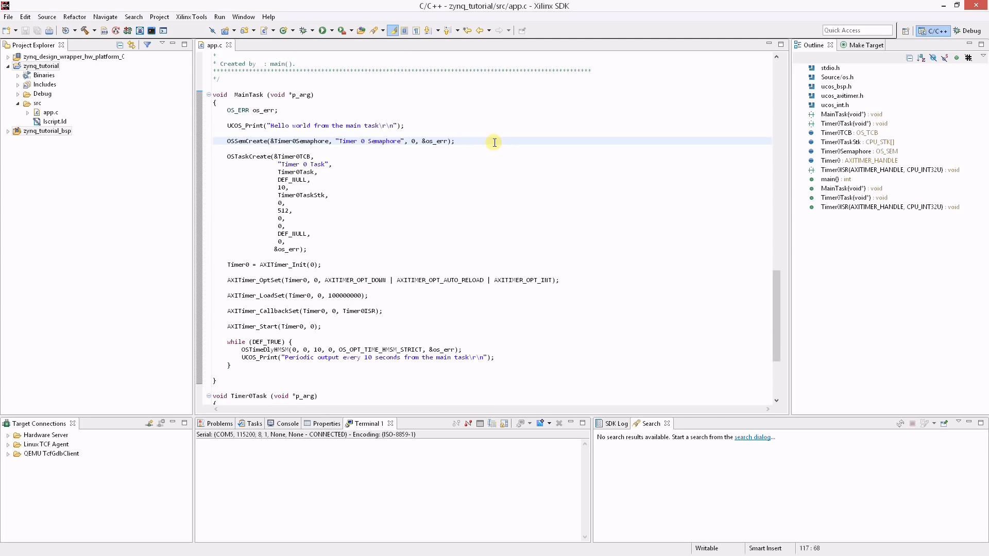
pyautogui.click(392, 159)
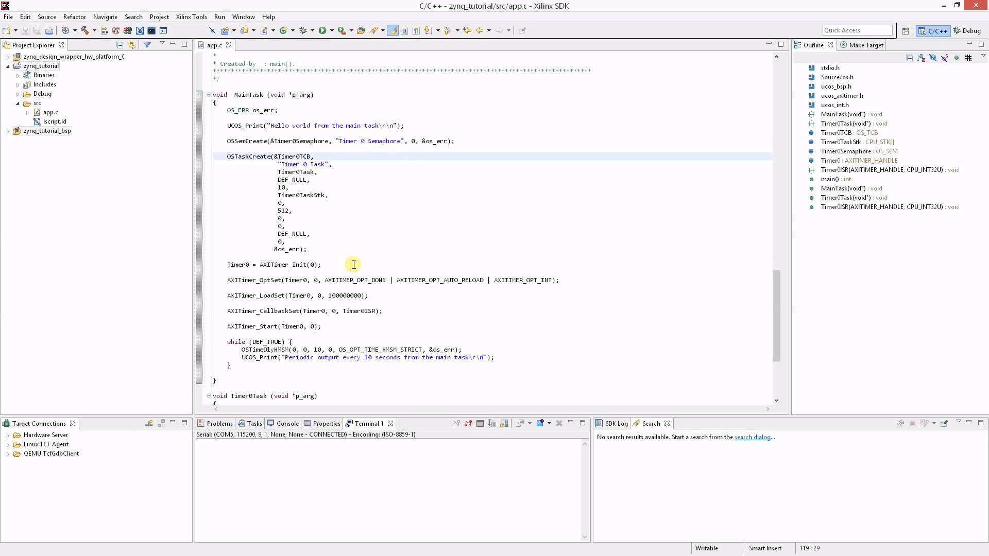
pyautogui.click(354, 264)
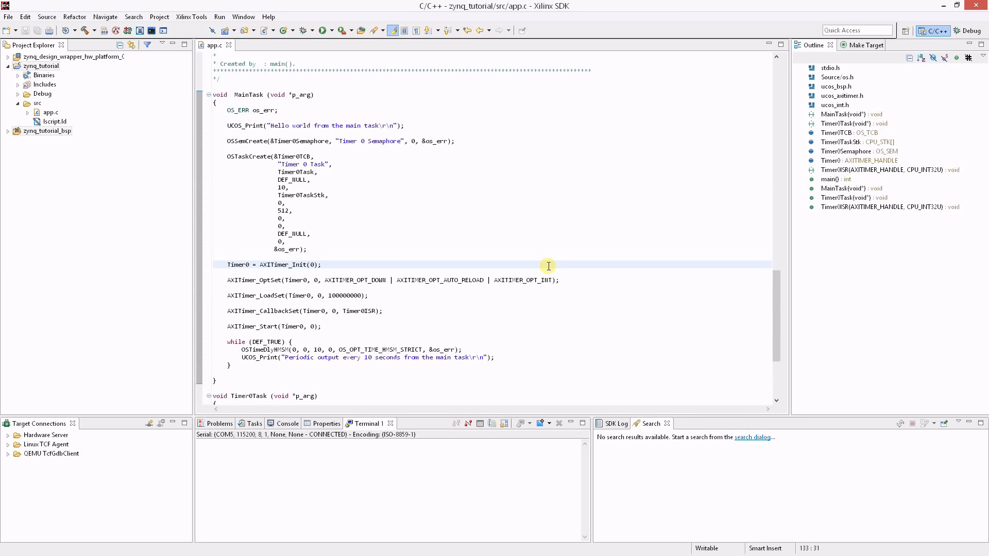
pyautogui.click(407, 310)
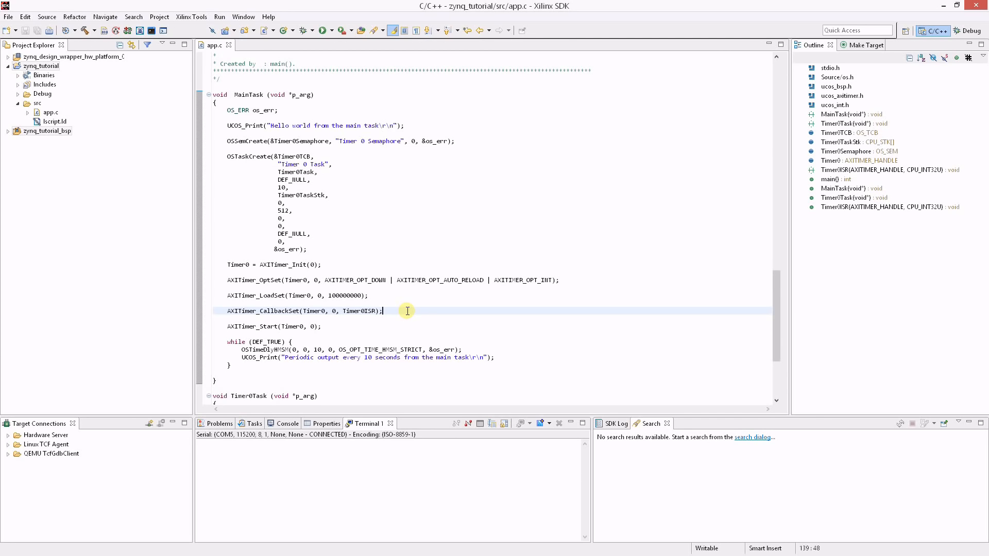
pyautogui.scroll(-6, 407, 310)
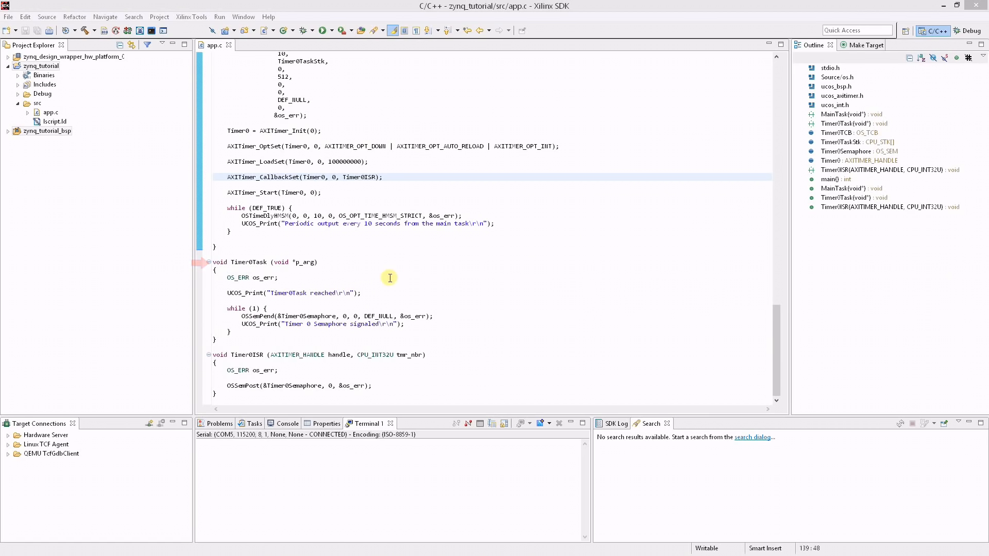
# Review Timer0Task's reached message, semaphore wait, signaled message and the Timer0ISR function
pyautogui.click(359, 293)
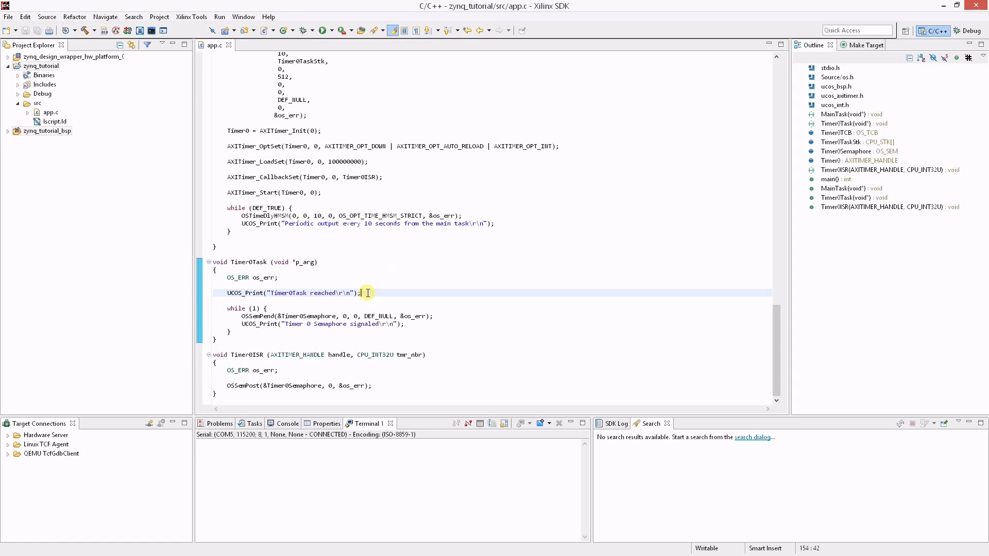
pyautogui.click(479, 314)
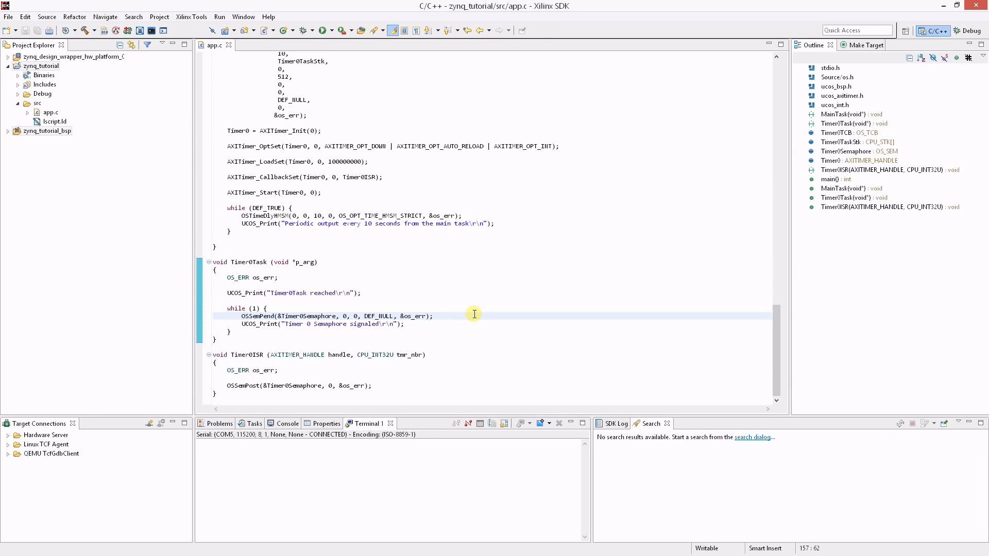
pyautogui.click(453, 322)
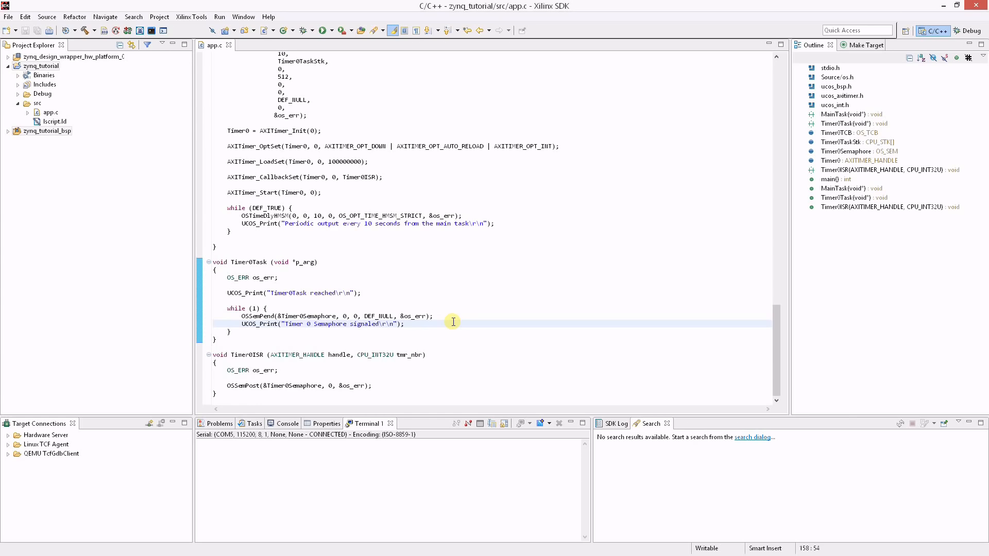
pyautogui.click(465, 355)
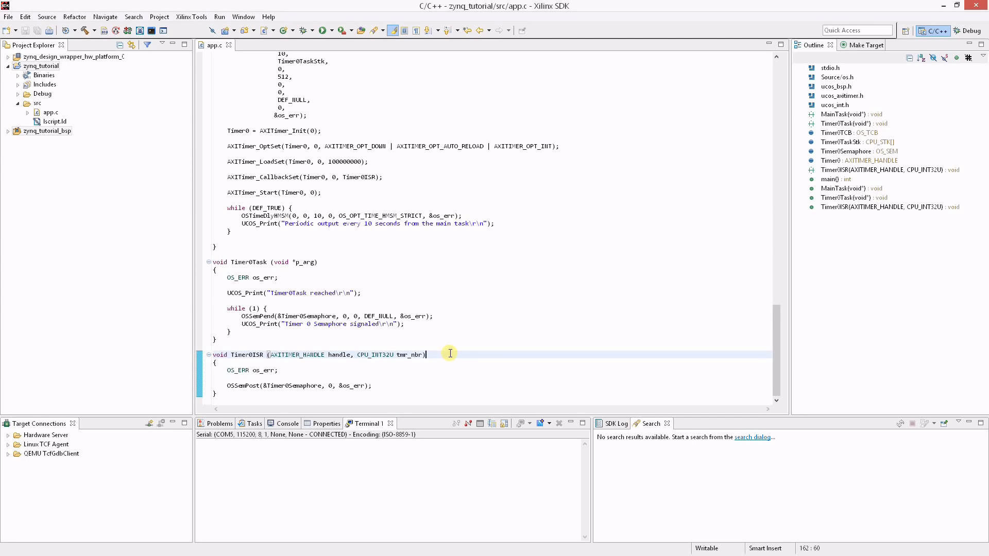
# Build all, launch New_configuration on the board for debugging and resume the program
pyautogui.click(85, 31)
pyautogui.click(304, 31)
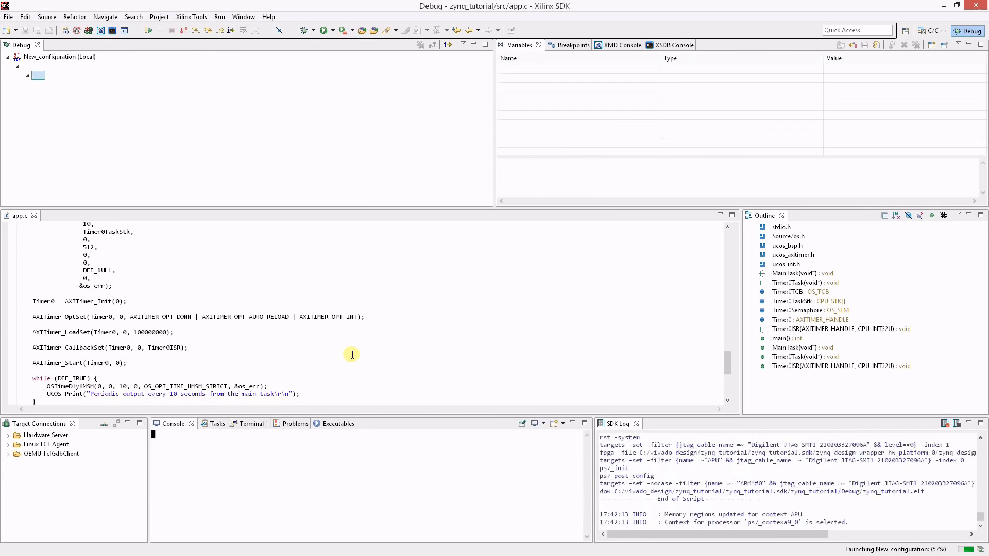
pyautogui.click(148, 31)
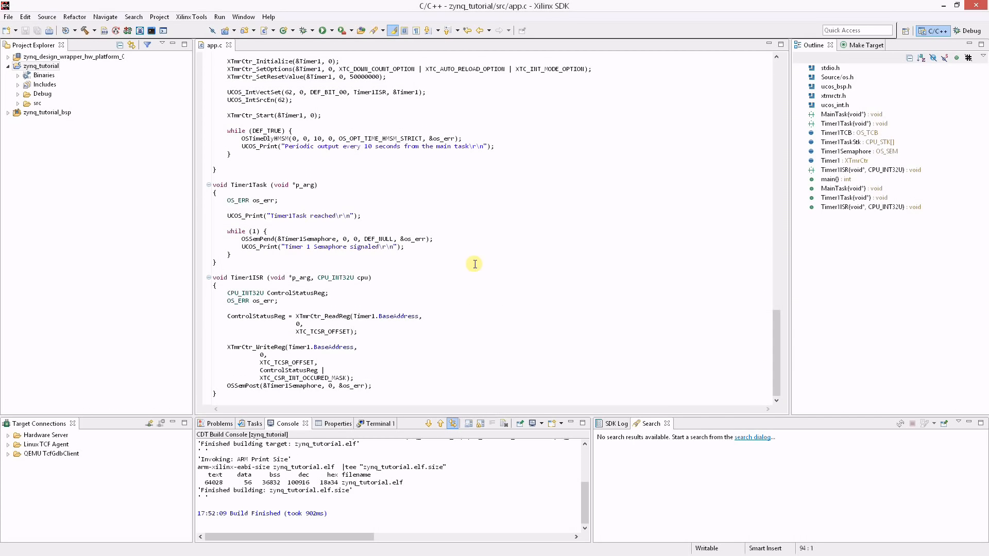
pyautogui.click(451, 318)
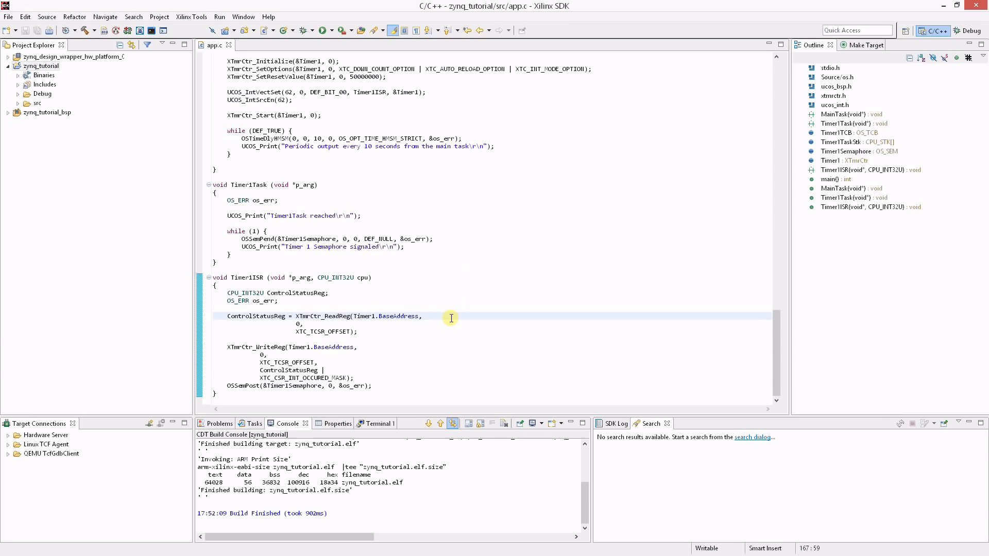
pyautogui.click(391, 385)
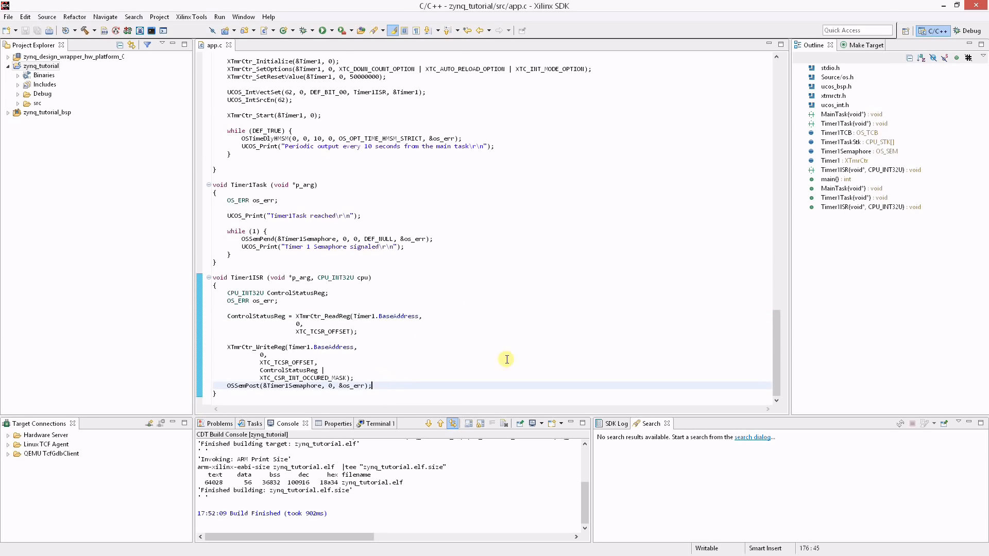
pyautogui.scroll(6, 777, 329)
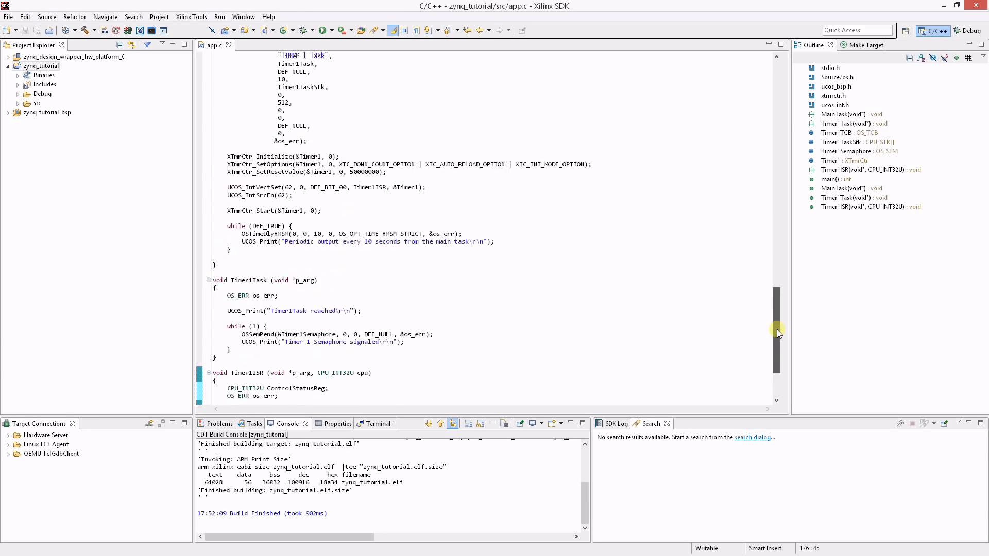
# Review the UCOS_IntVectSet registration, then rebuild and relaunch the Timer1 version on the board
pyautogui.click(455, 223)
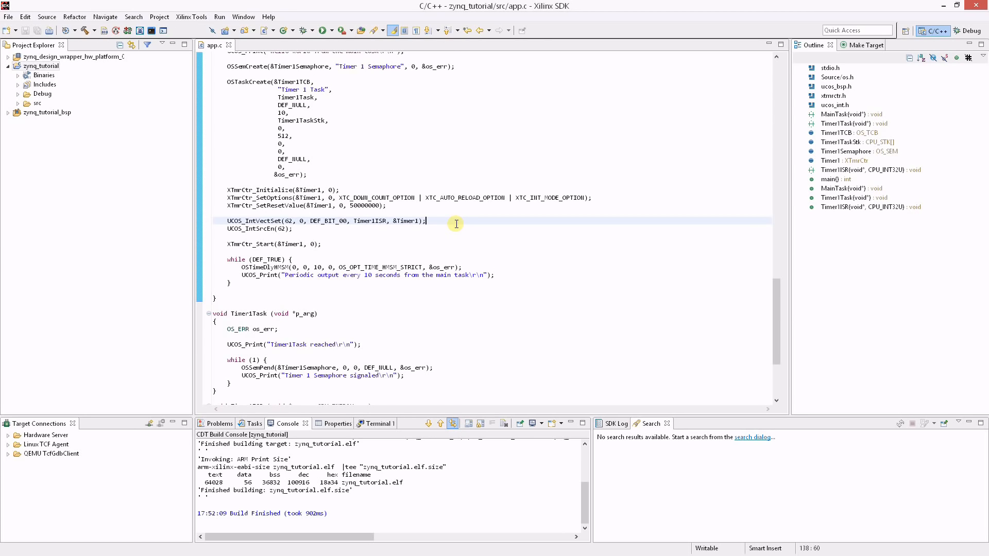
pyautogui.hotkey('ctrl', 'F11')
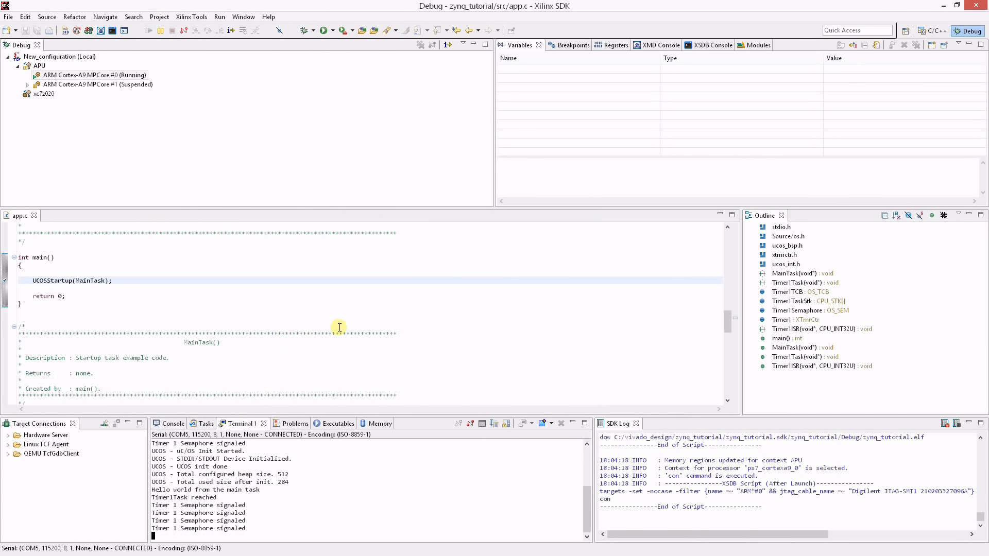
# Suspend the processor, disconnect the debug session and return to the C/C++ perspective
pyautogui.click(172, 30)
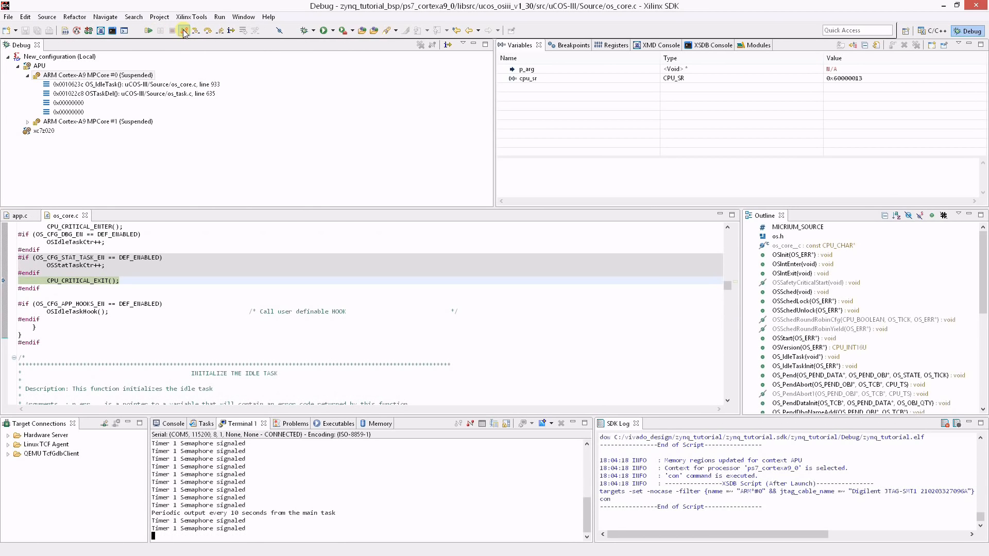
pyautogui.click(182, 30)
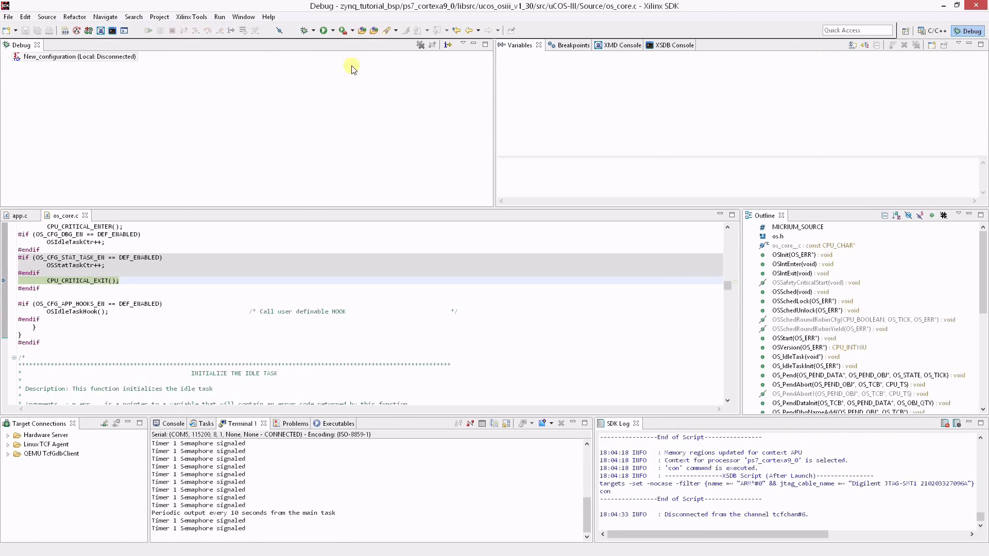
pyautogui.click(929, 32)
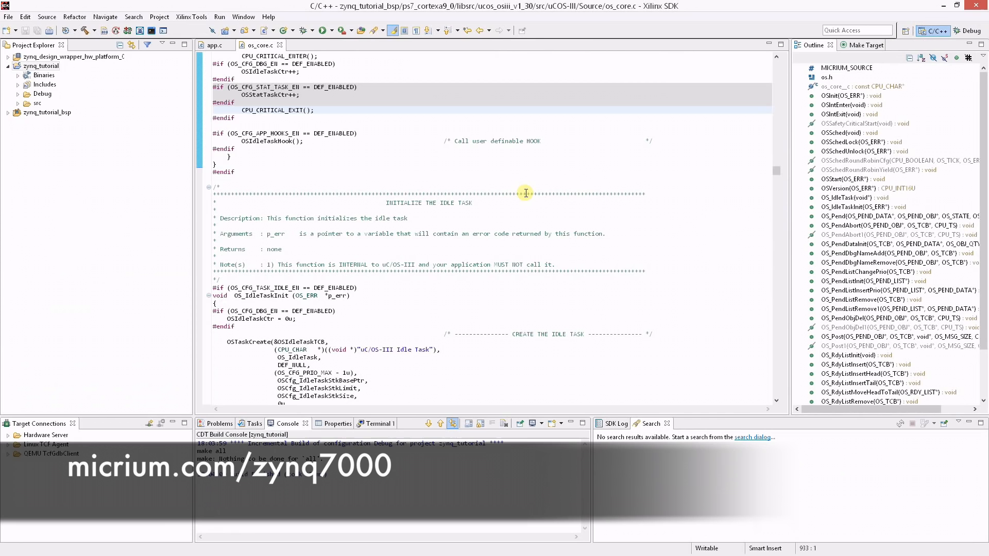